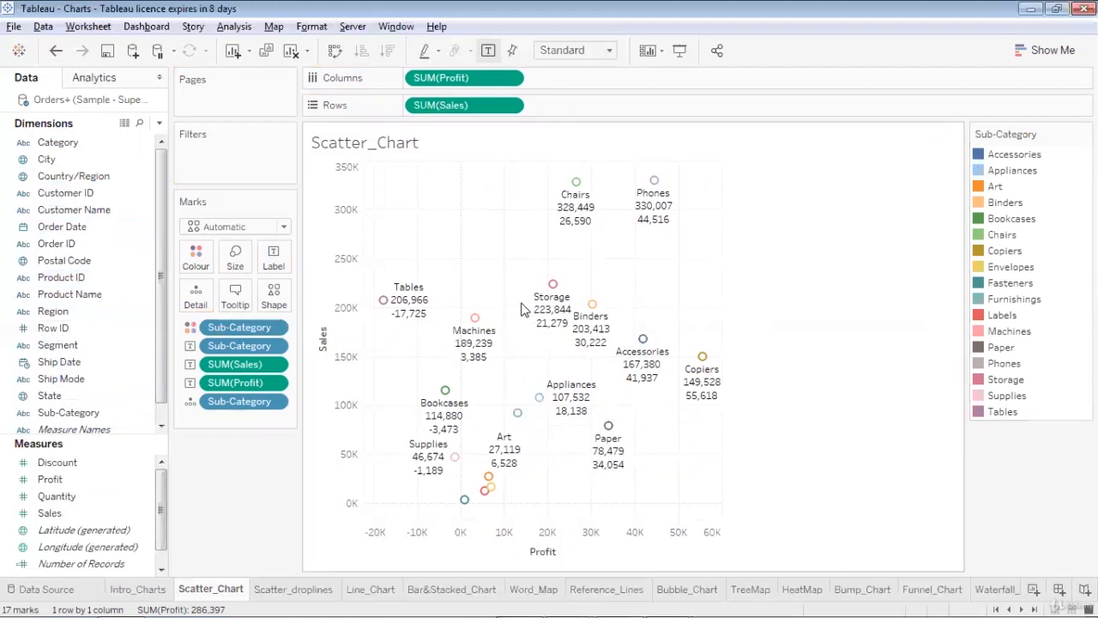
- Add a Category filter to the scatter chart that includes Furniture, Office Supplies and Technology
mouse_move(703, 376)
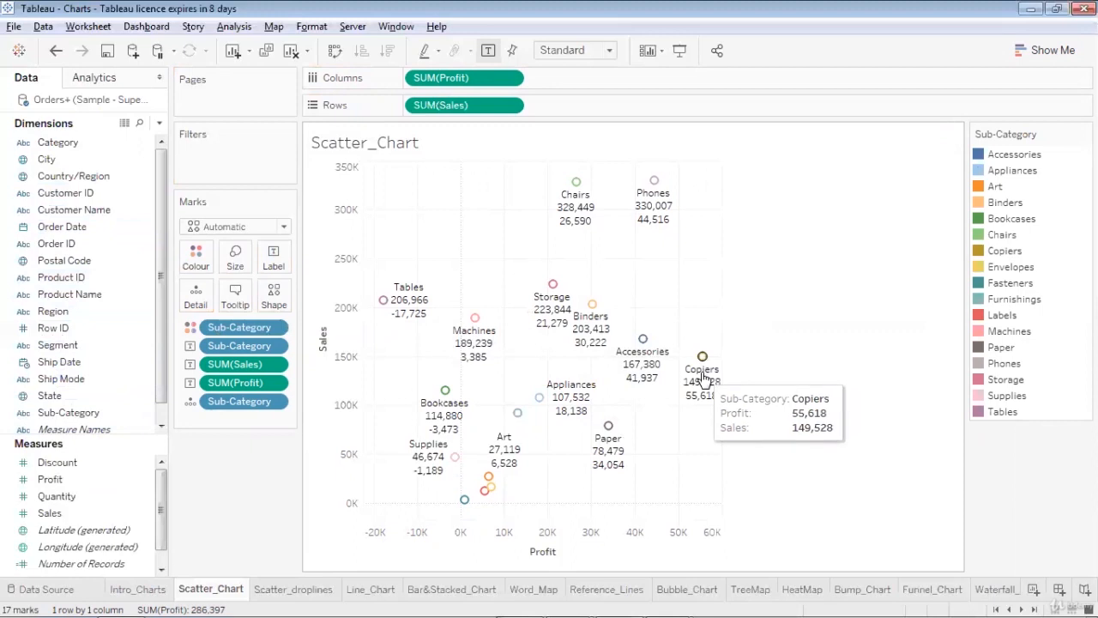
mouse_move(654, 189)
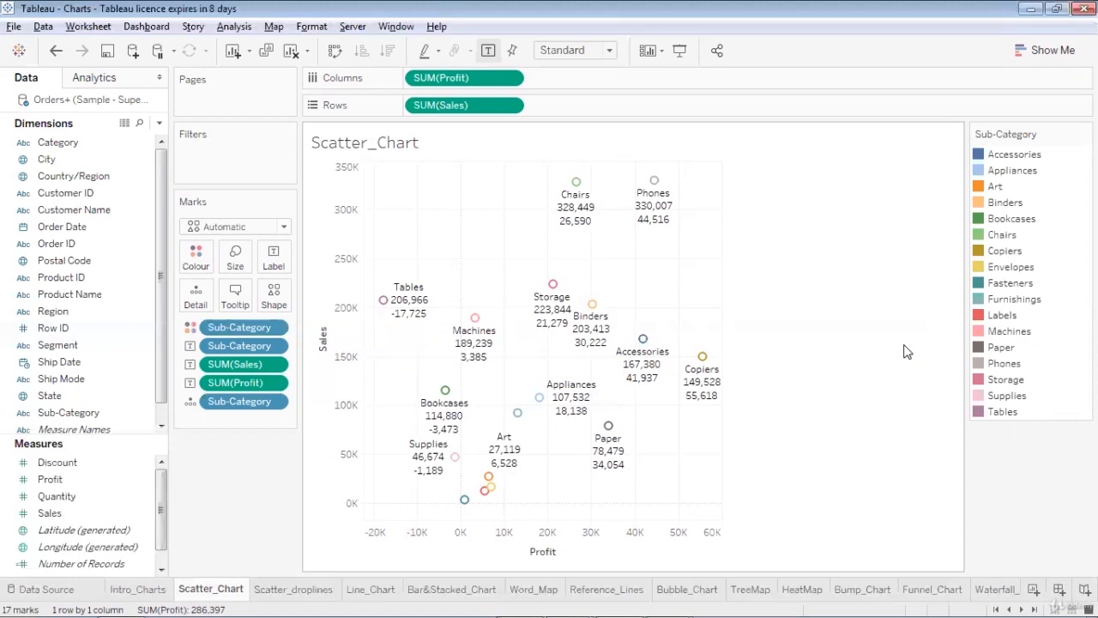
click(60, 145)
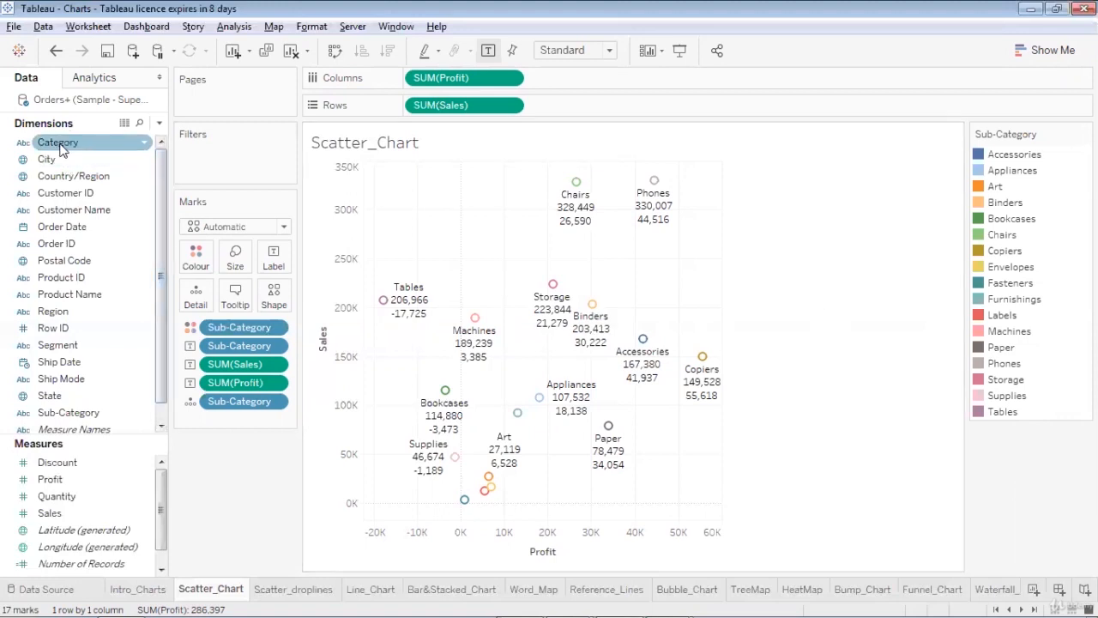
drag(61, 148, 203, 165)
click(397, 195)
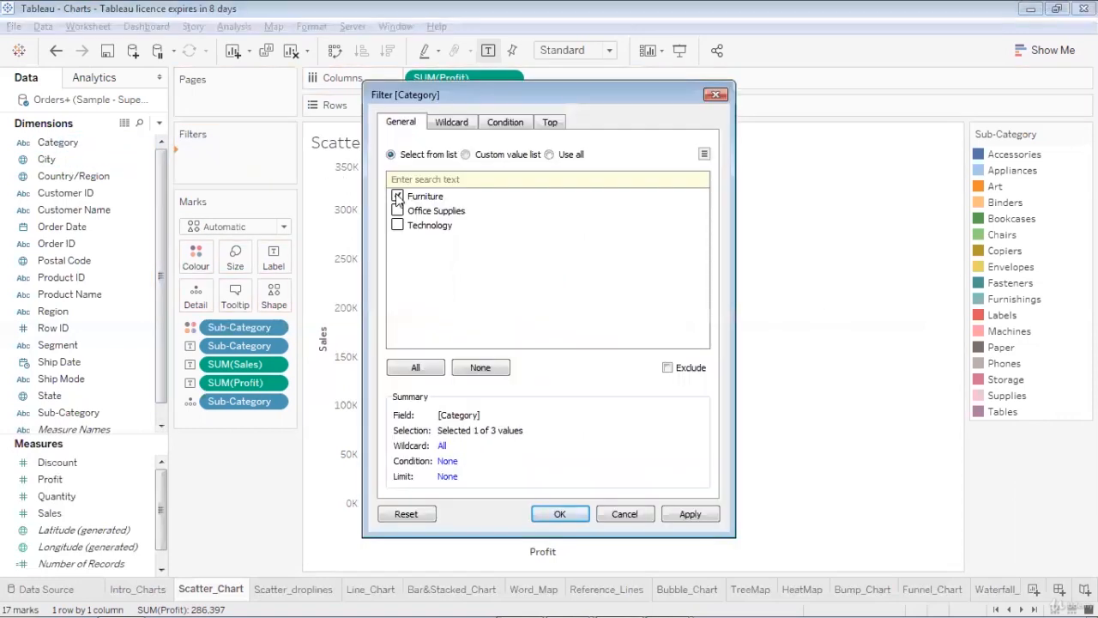
click(398, 211)
click(397, 225)
click(692, 514)
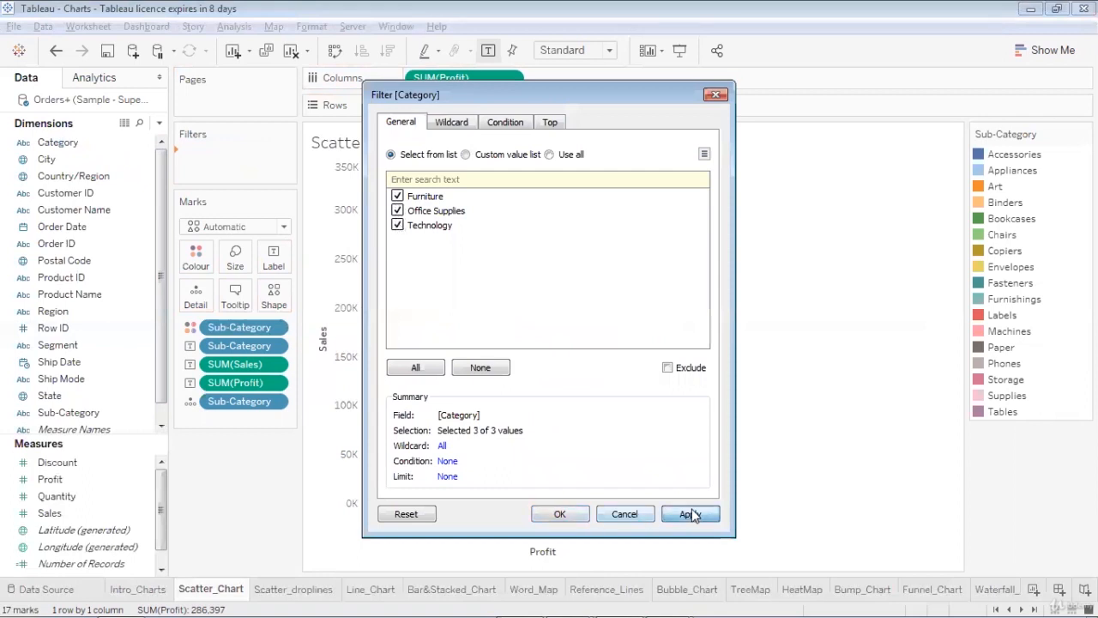
click(556, 515)
- Show the Category filter beside the chart and set it to a single value dropdown
click(278, 157)
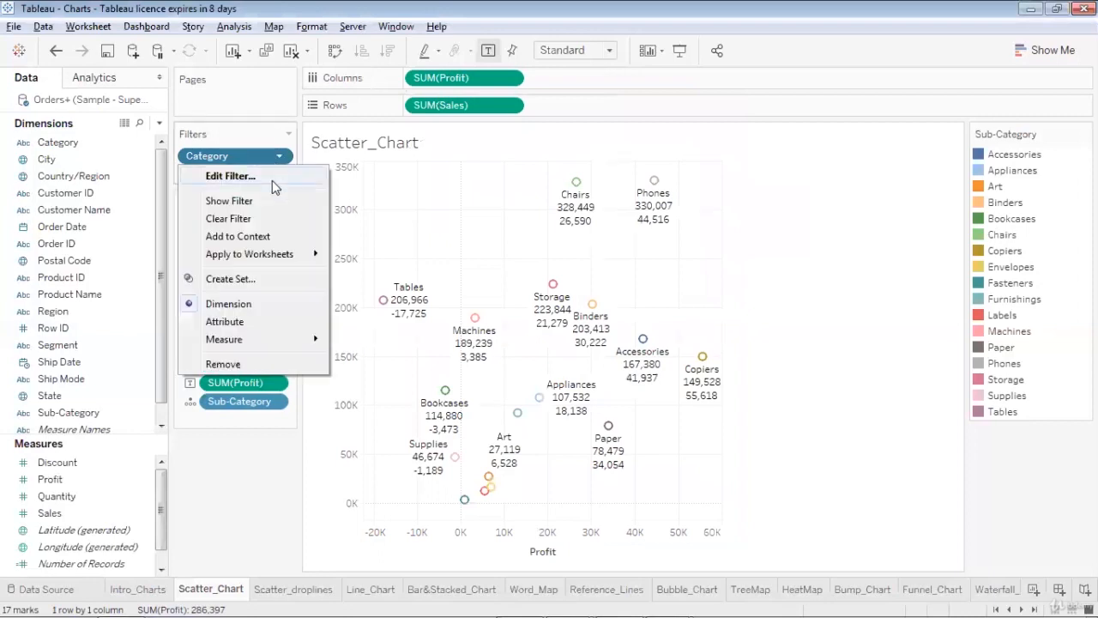
click(270, 199)
click(1084, 134)
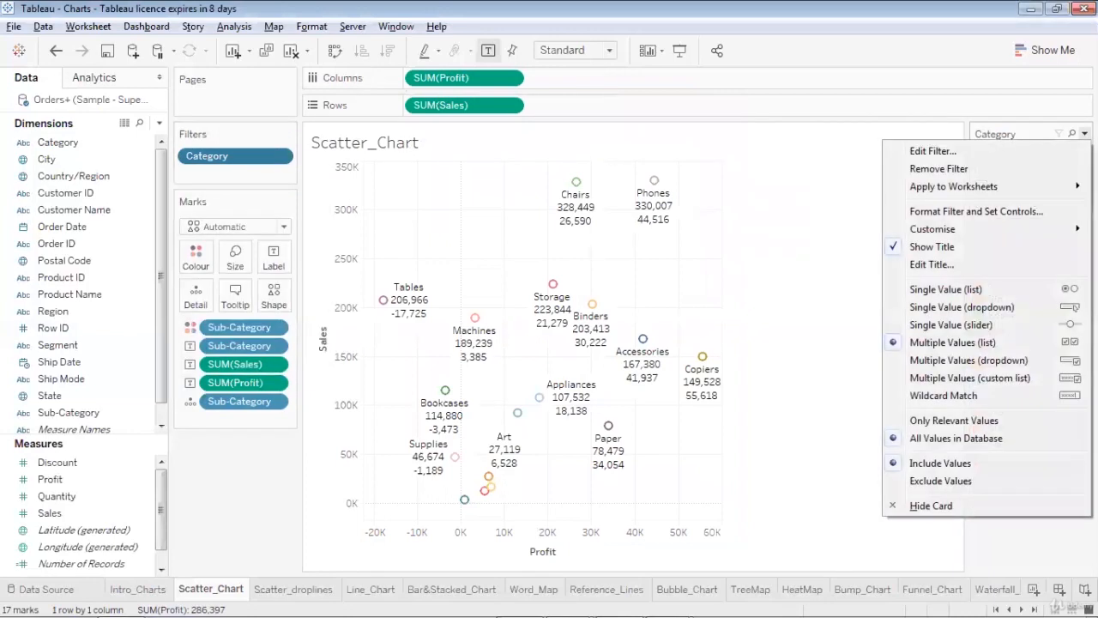
click(1021, 307)
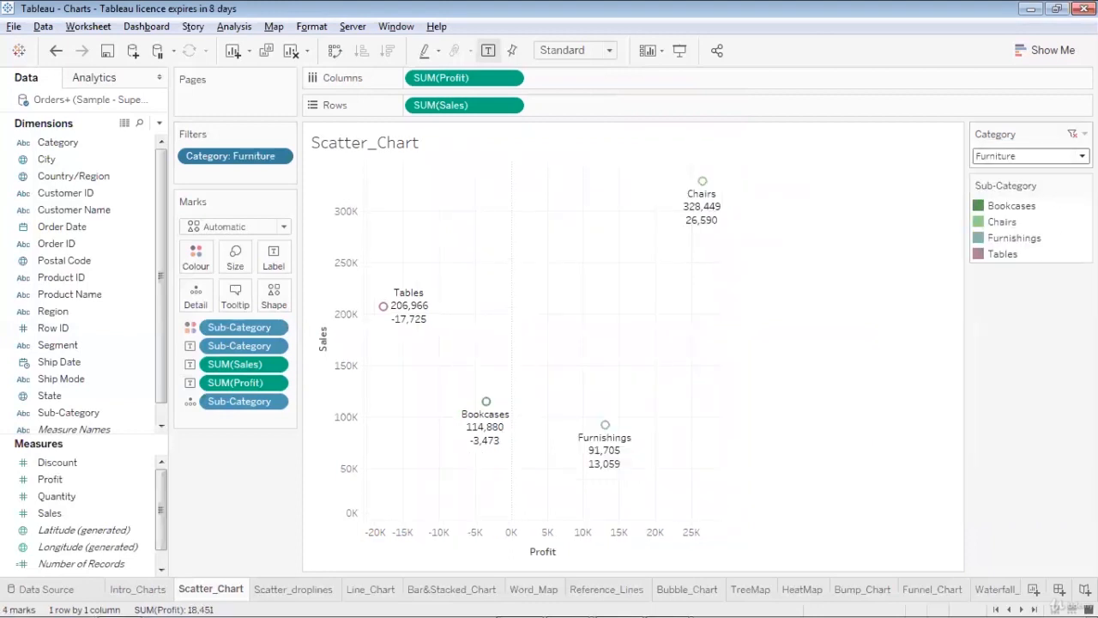
- Switch the Category filter through (All) and Office Supplies, ending on Technology
click(1082, 156)
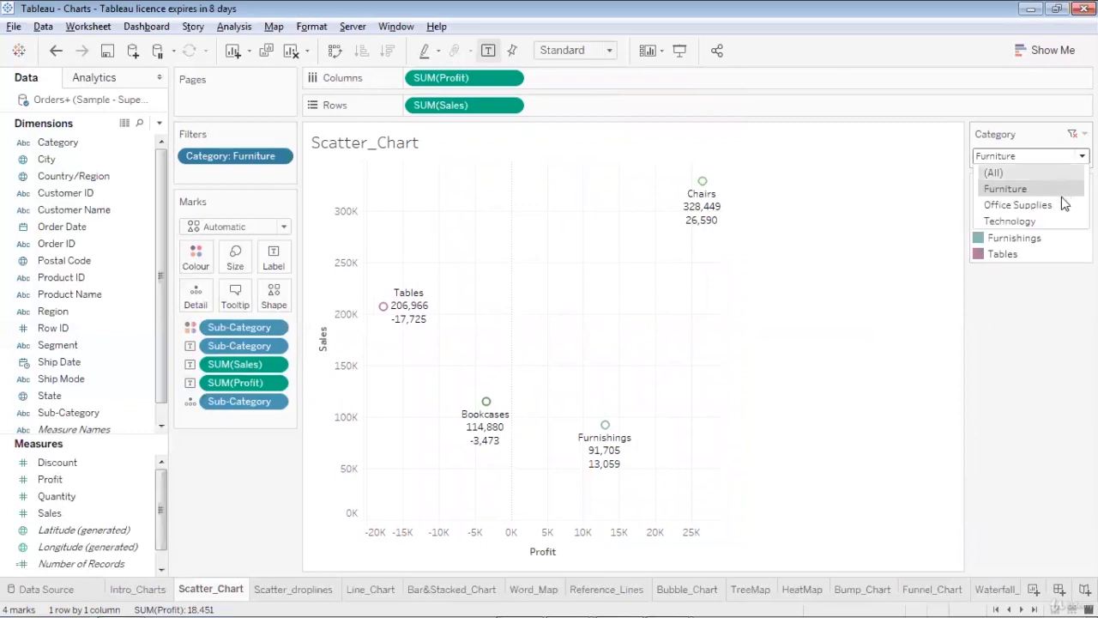
click(1062, 172)
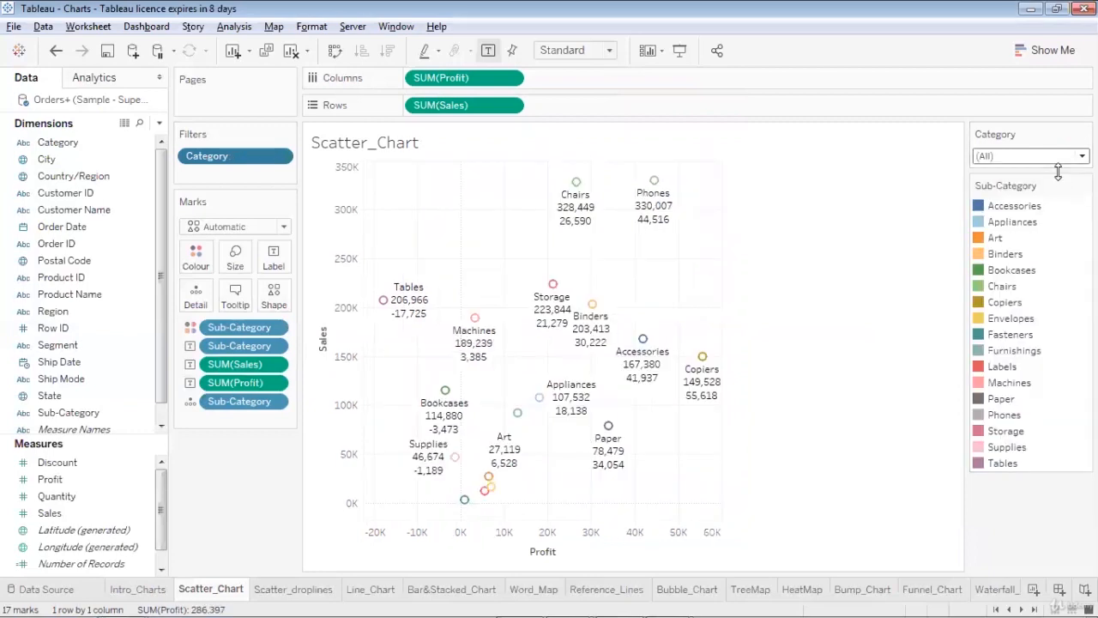
click(1065, 156)
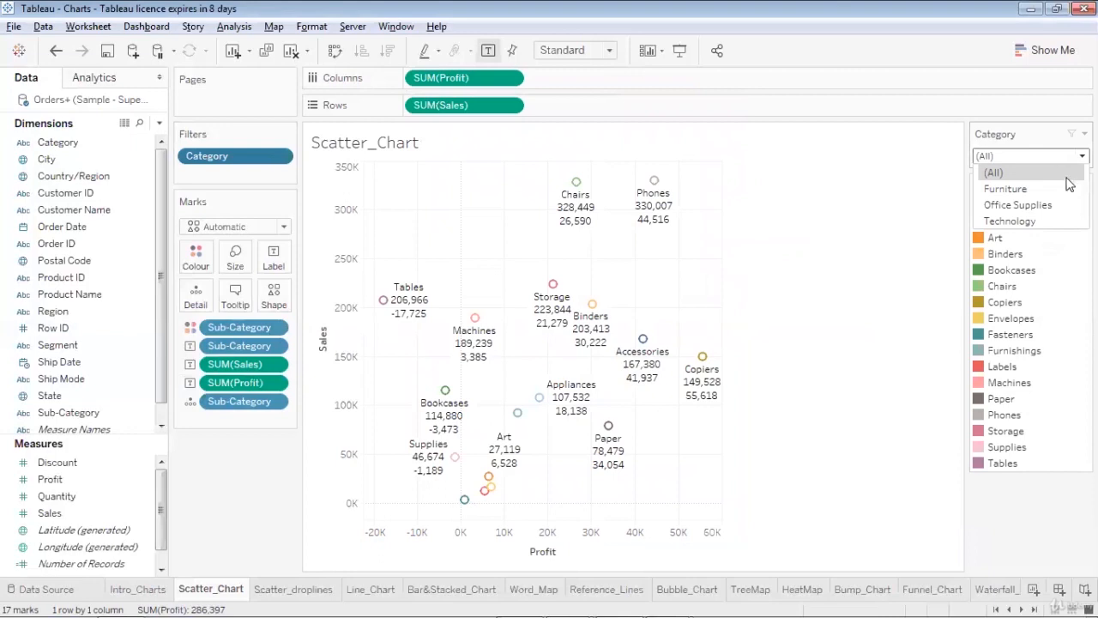
click(1062, 206)
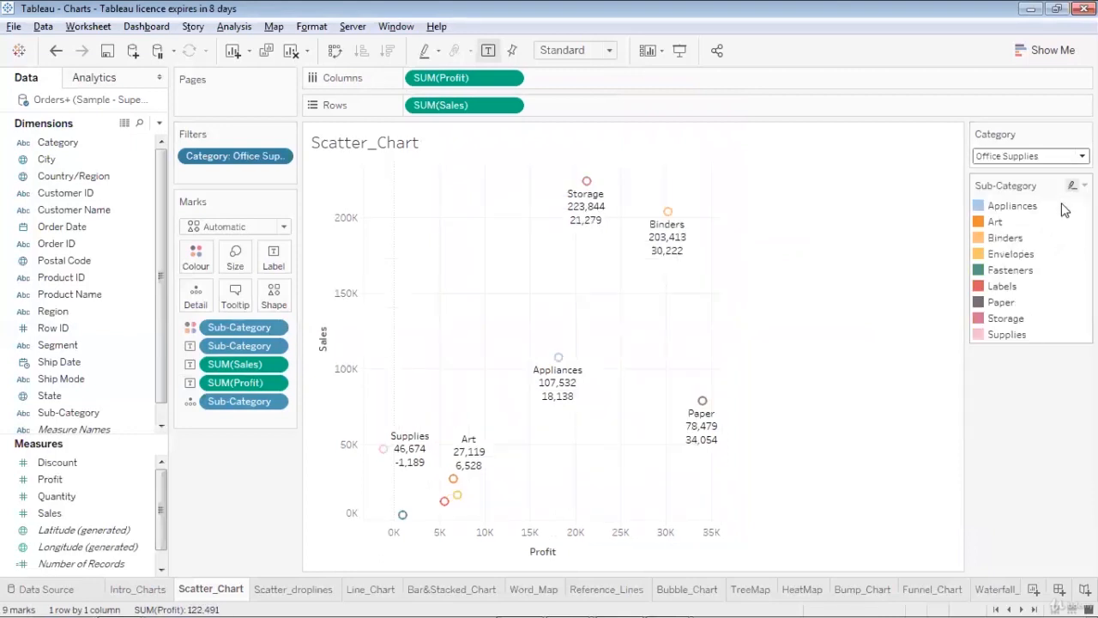
click(1070, 158)
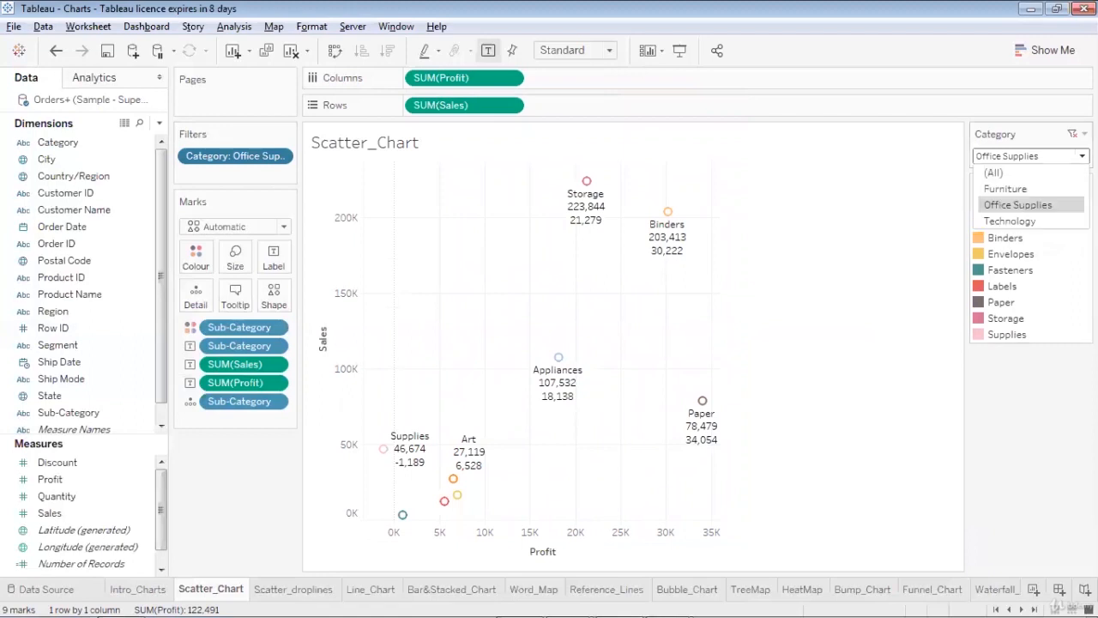
click(1070, 221)
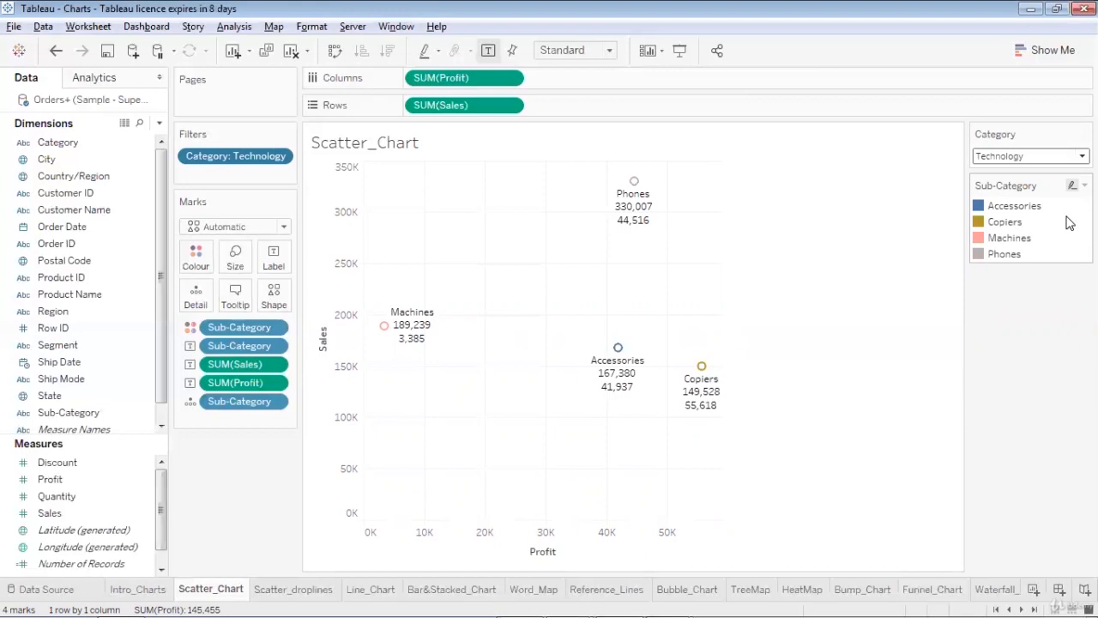
- On the Scatter_droplines sheet, plot Profit on columns against Quantity on rows
click(314, 593)
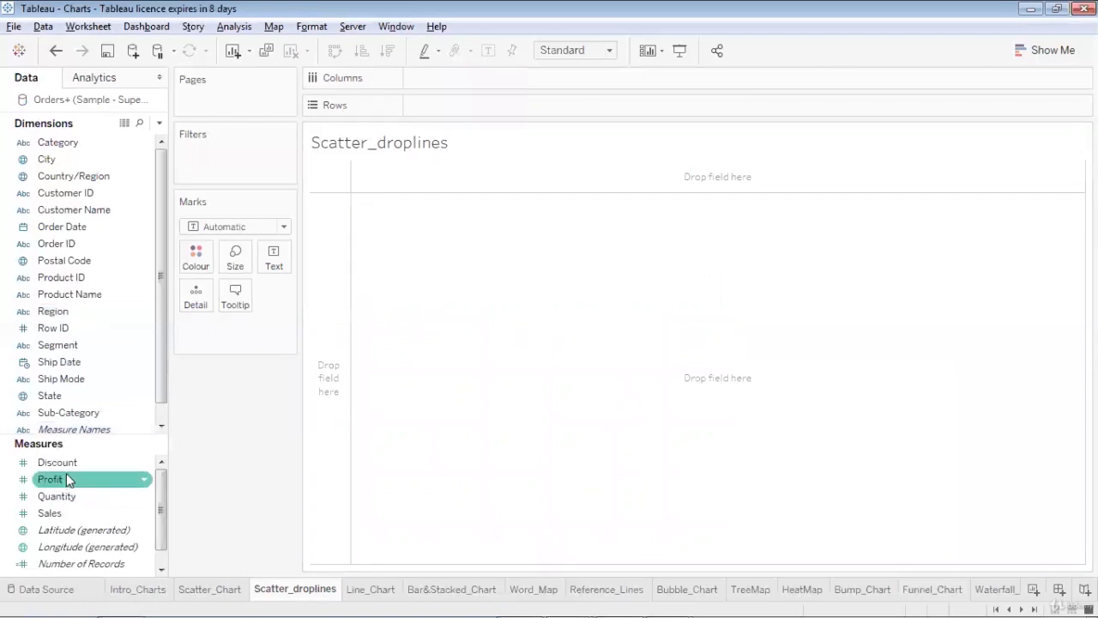
mouse_move(66, 473)
mouse_down()
mouse_move(366, 299)
mouse_move(473, 129)
mouse_move(479, 77)
mouse_up()
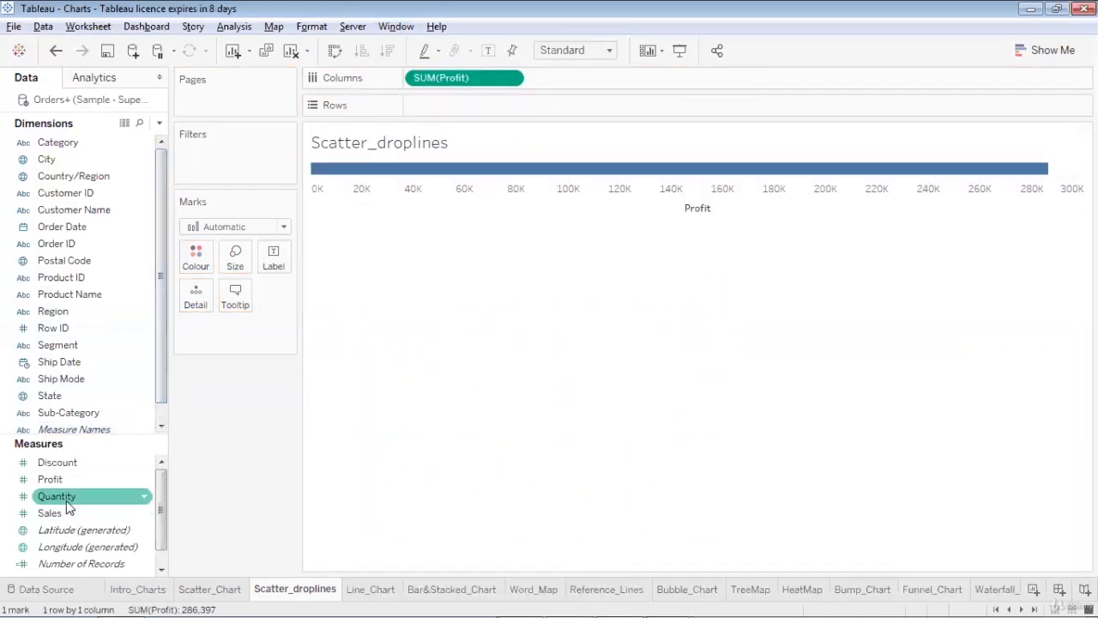
drag(67, 500, 446, 103)
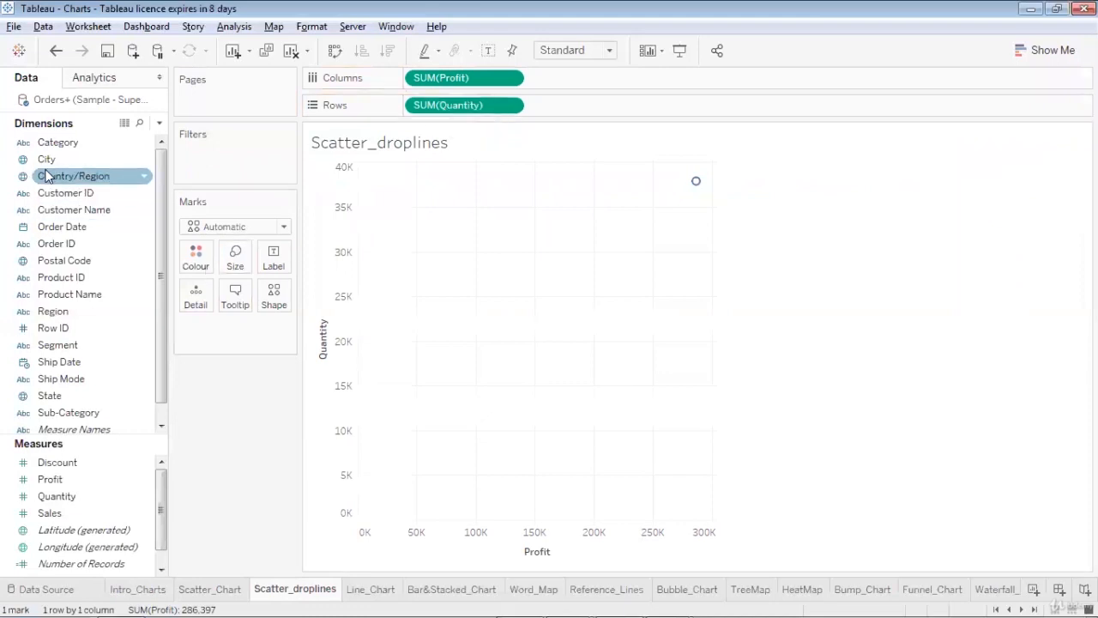
- Colour the marks by Category, and replace it with Sub-Category as the colour field
drag(51, 152, 191, 260)
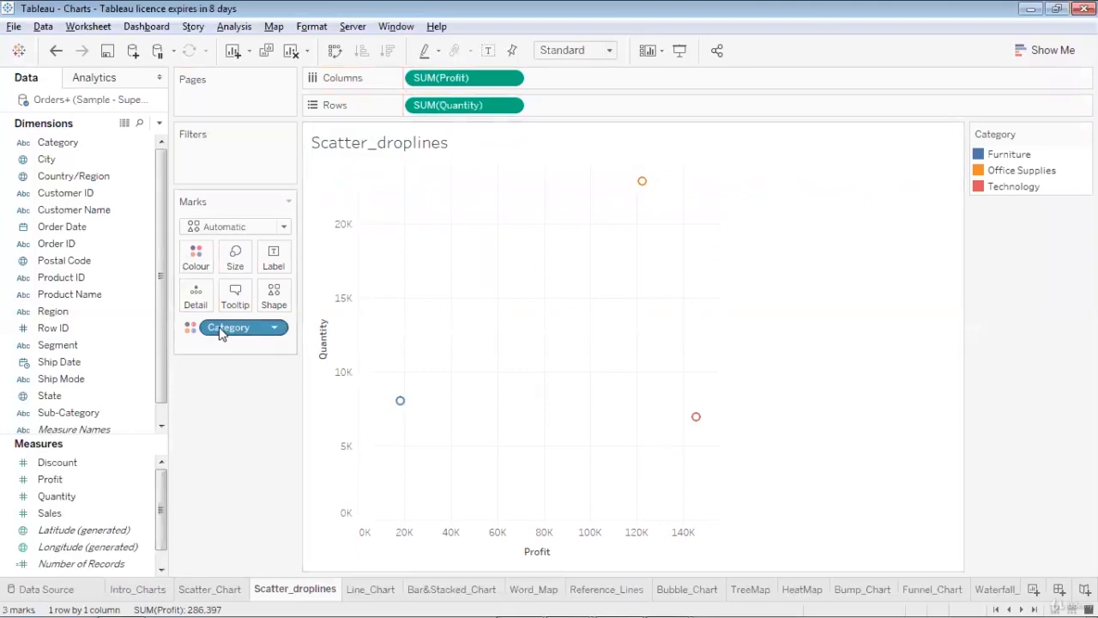
drag(220, 330, 88, 250)
drag(65, 413, 198, 253)
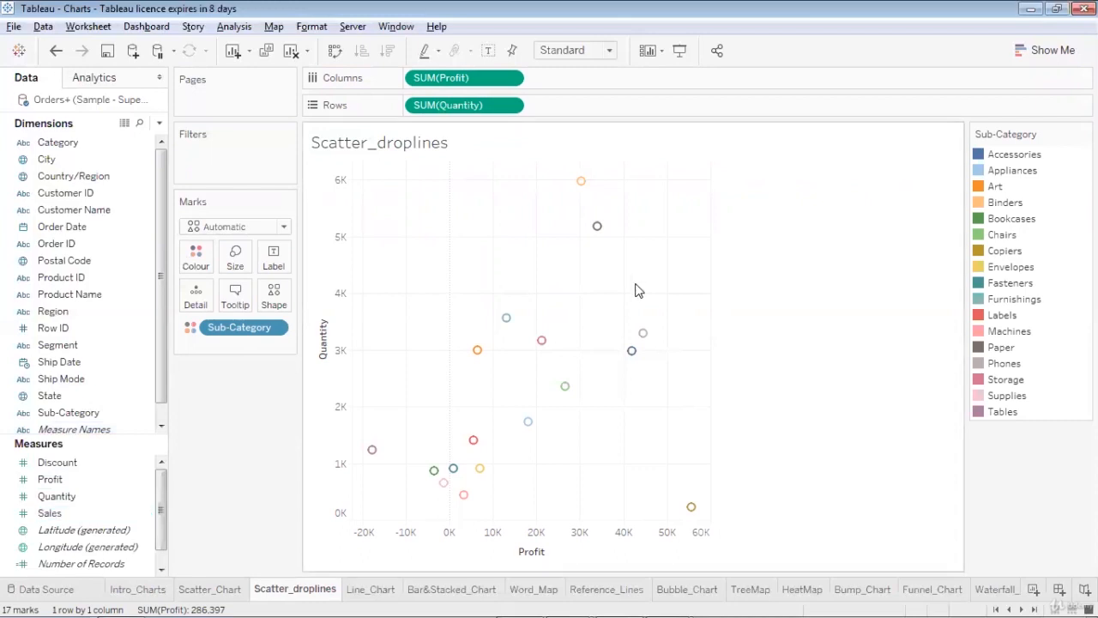
- Label the scatter marks with their Sub-Category
mouse_move(643, 335)
mouse_move(692, 509)
mouse_move(373, 449)
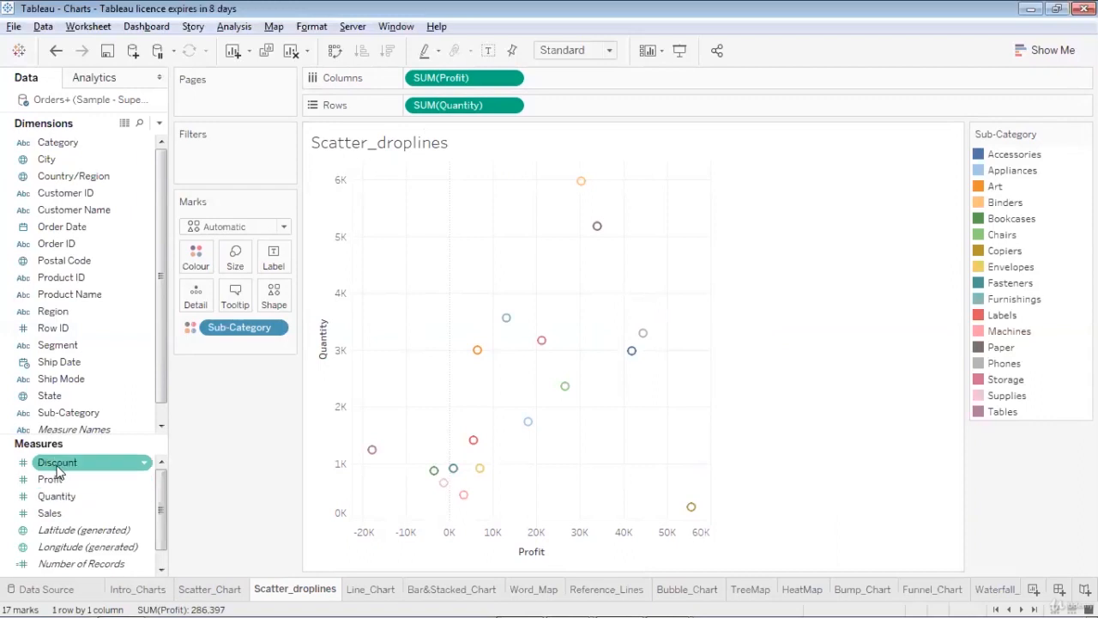
mouse_move(580, 183)
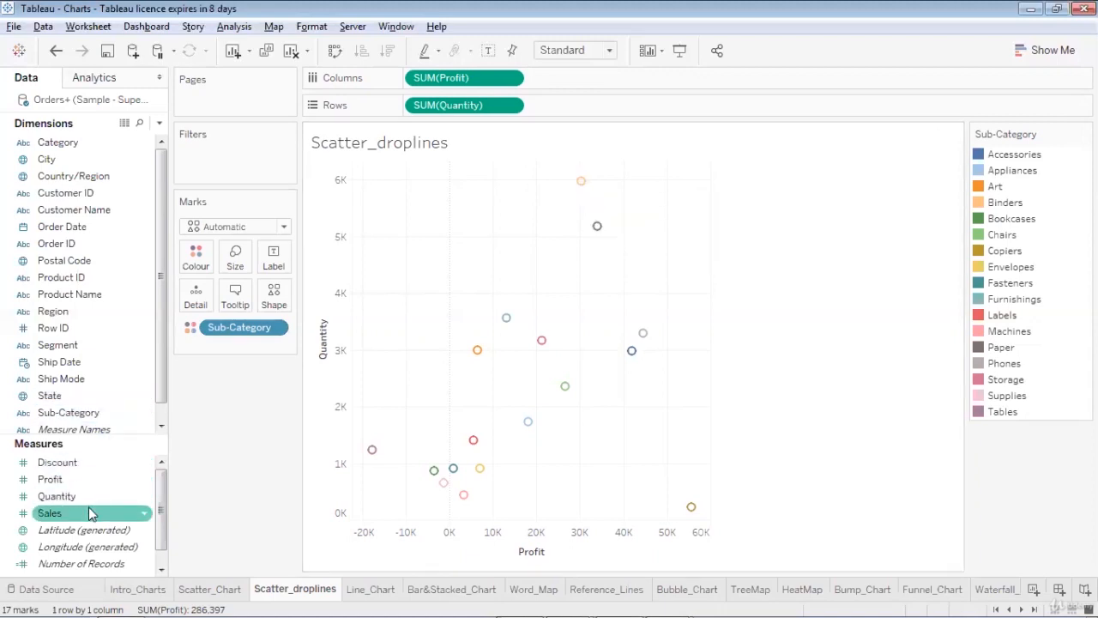
click(75, 414)
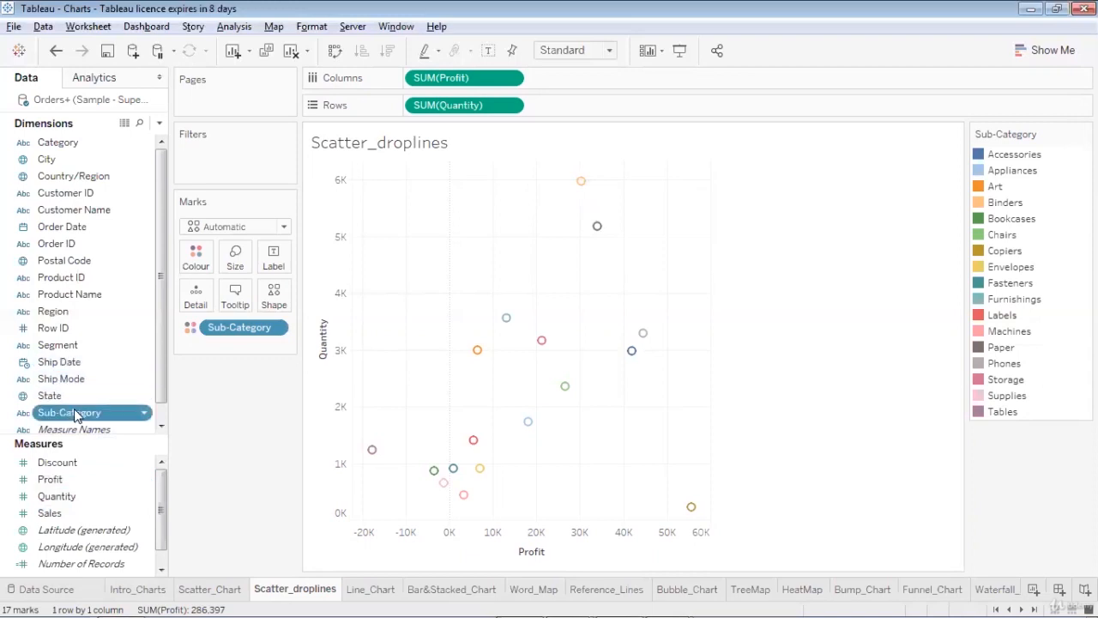
drag(74, 414, 272, 257)
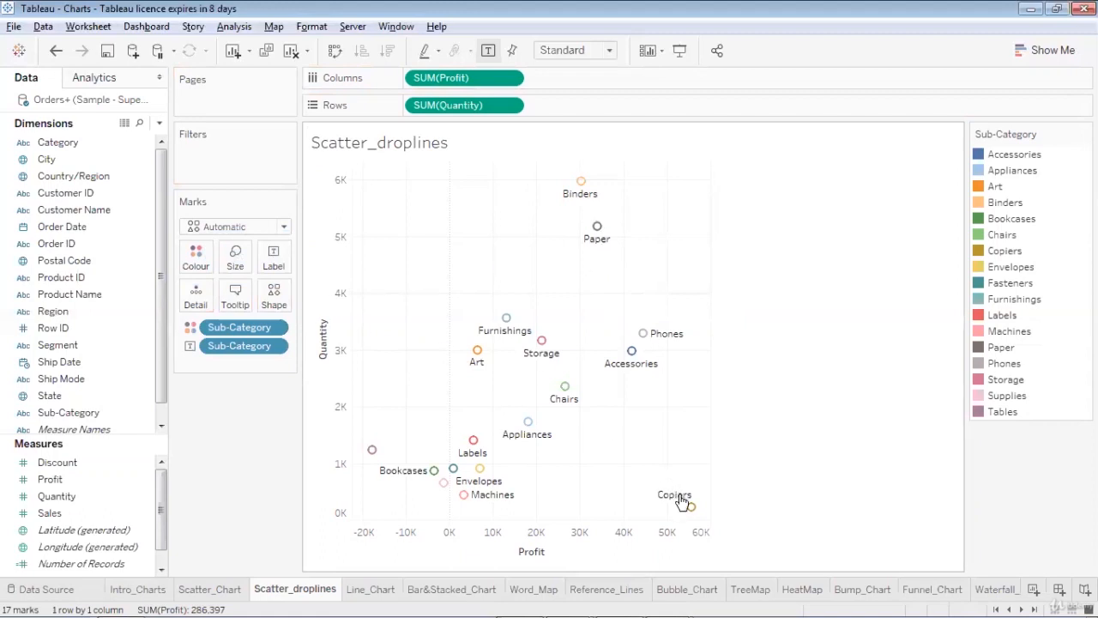
- Show drop lines from the Binders mark to the axes
right_click(581, 183)
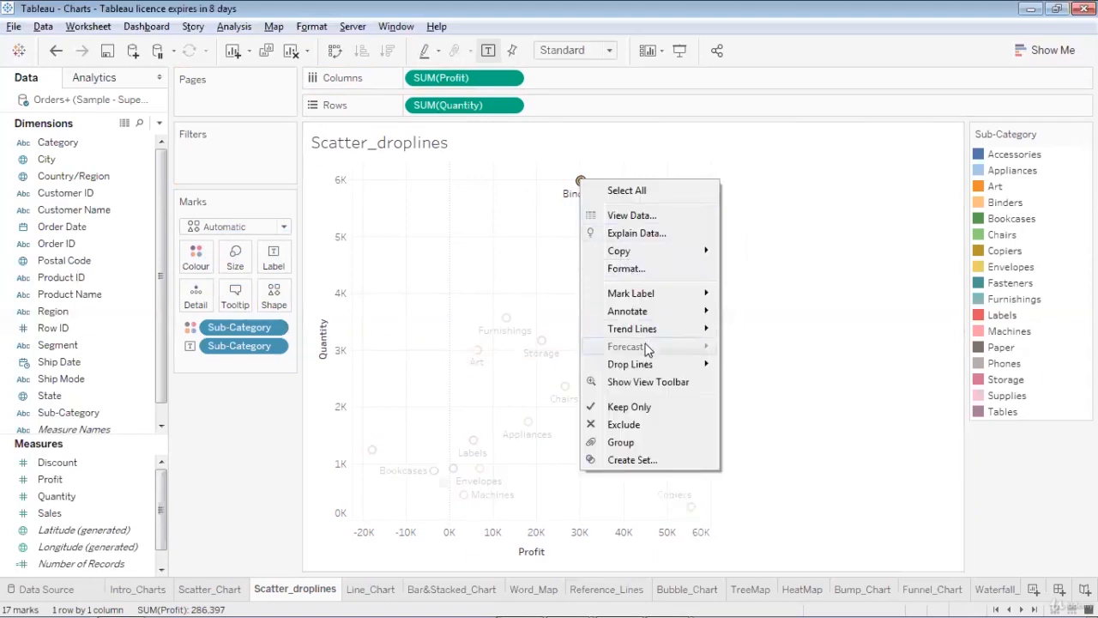
mouse_move(648, 367)
click(781, 371)
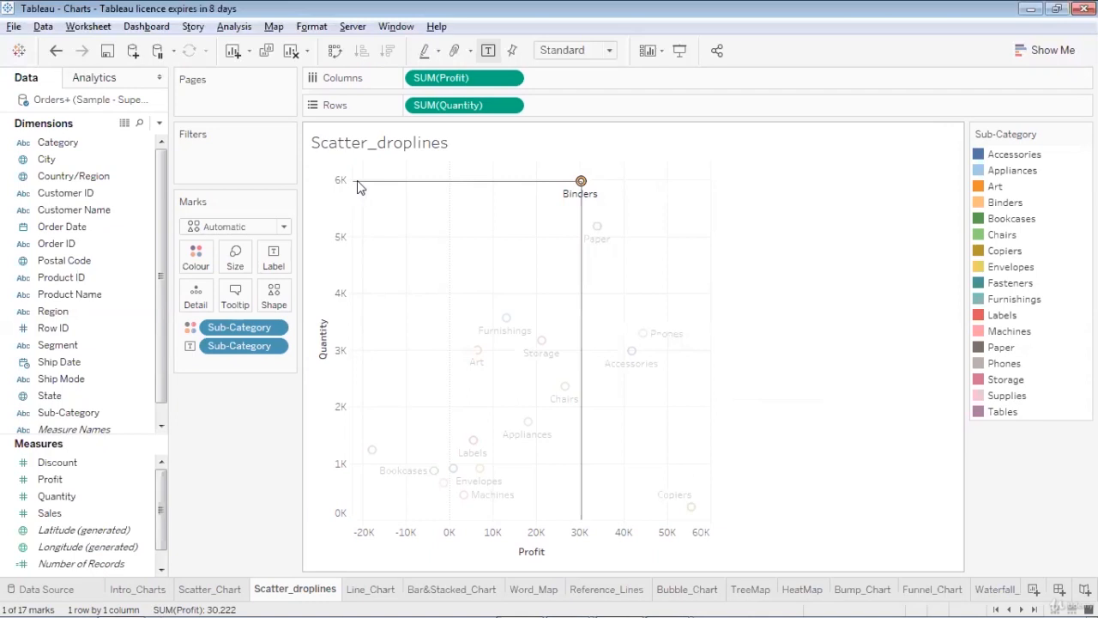
mouse_move(579, 185)
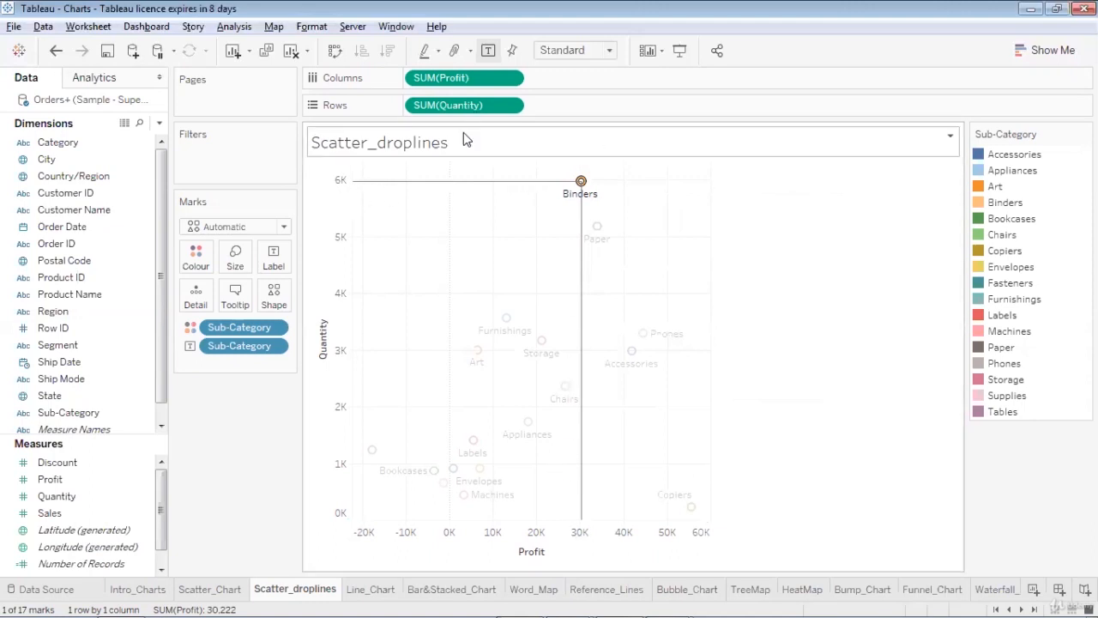
right_click(582, 182)
mouse_move(687, 365)
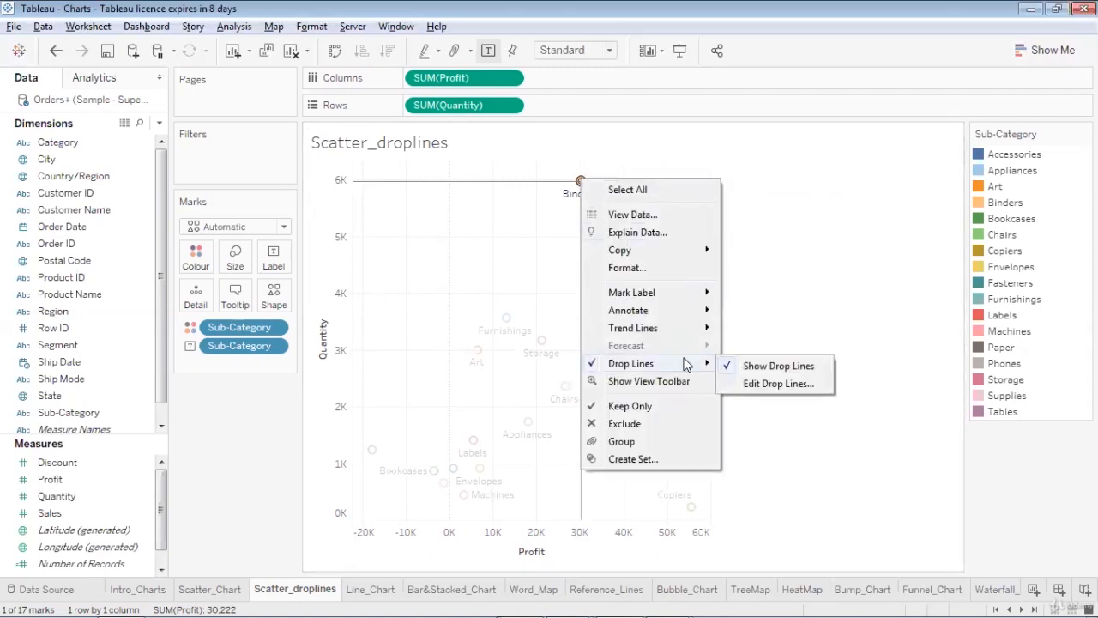
click(745, 384)
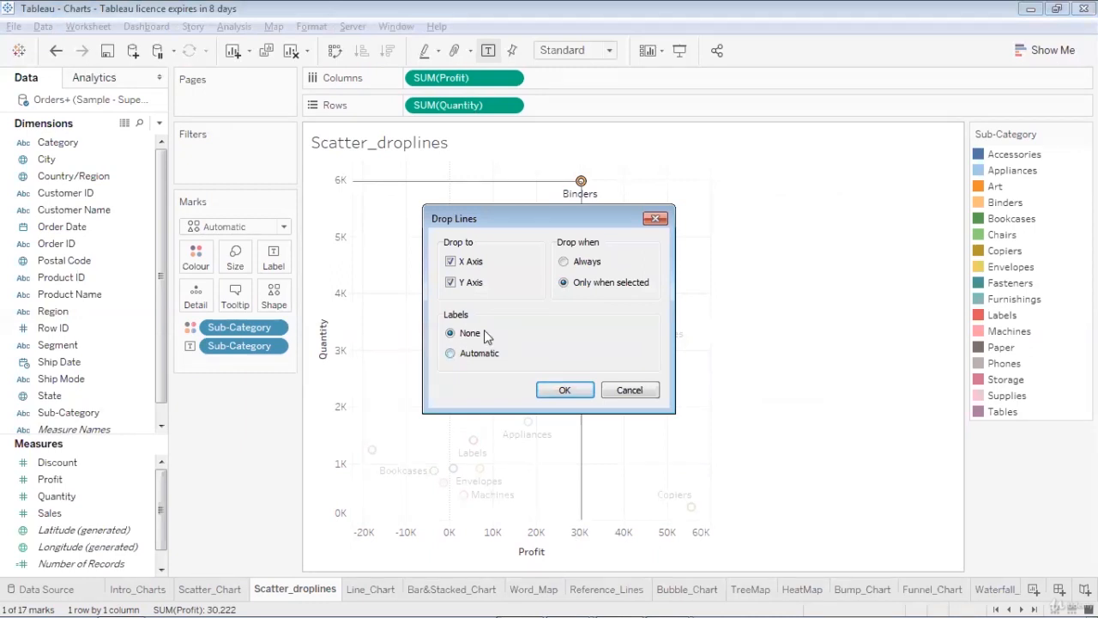
click(656, 219)
- Edit the Binders mark's drop lines so that their labels are set to Automatic
mouse_move(582, 183)
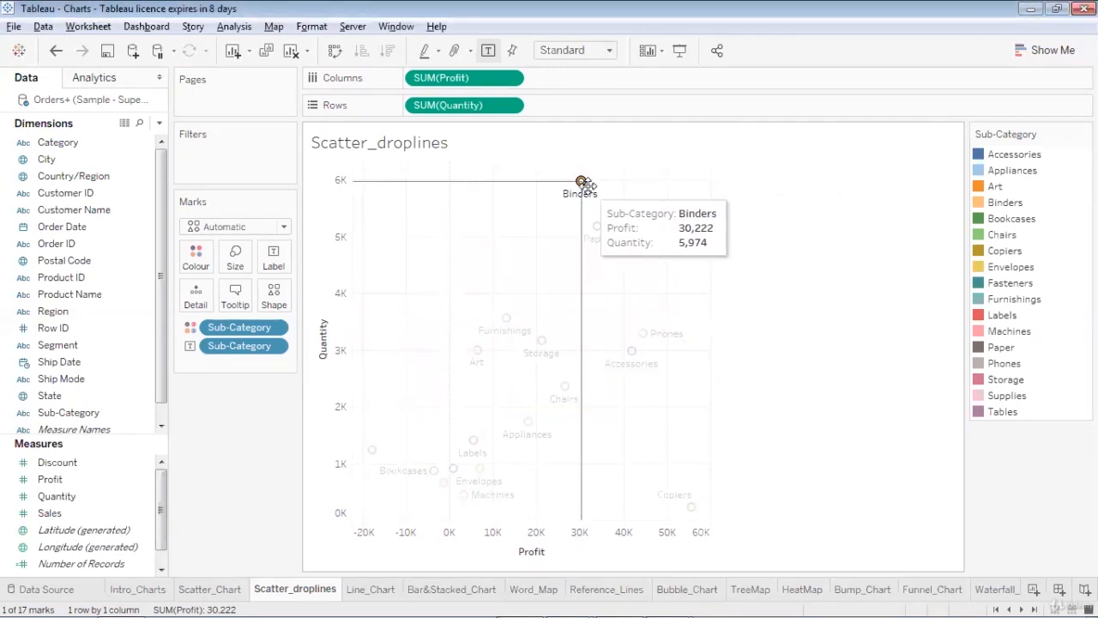
right_click(582, 183)
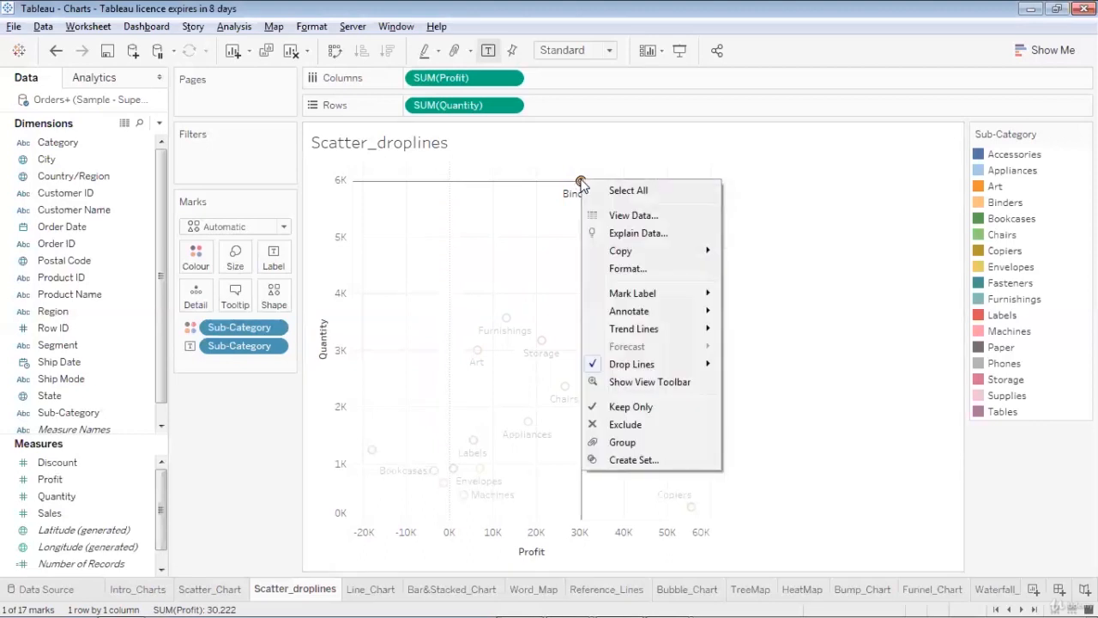
mouse_move(675, 363)
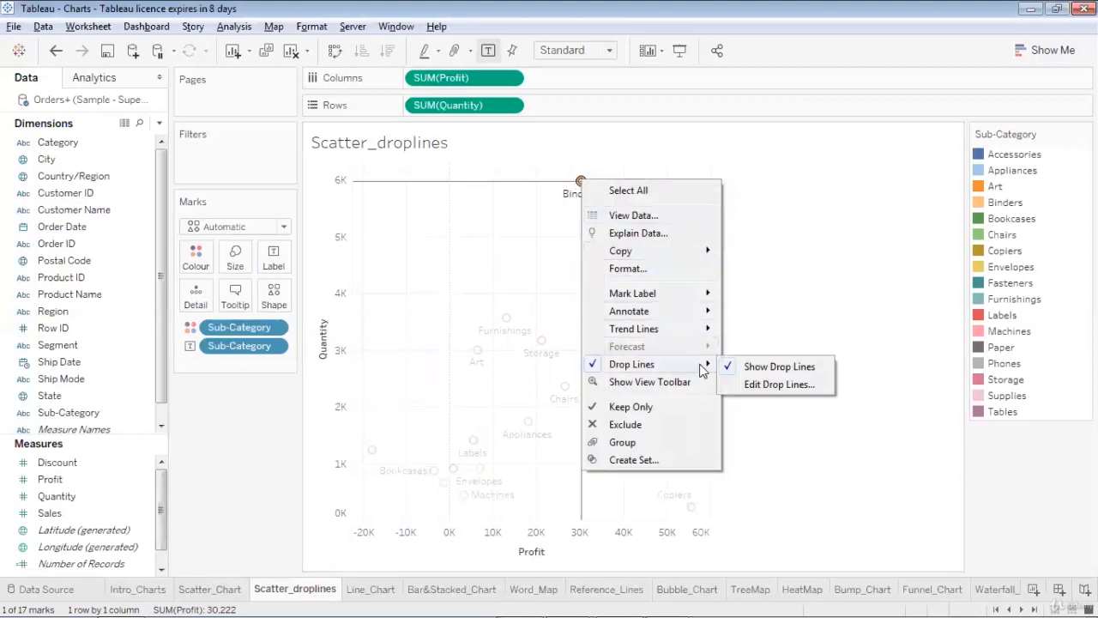
click(750, 386)
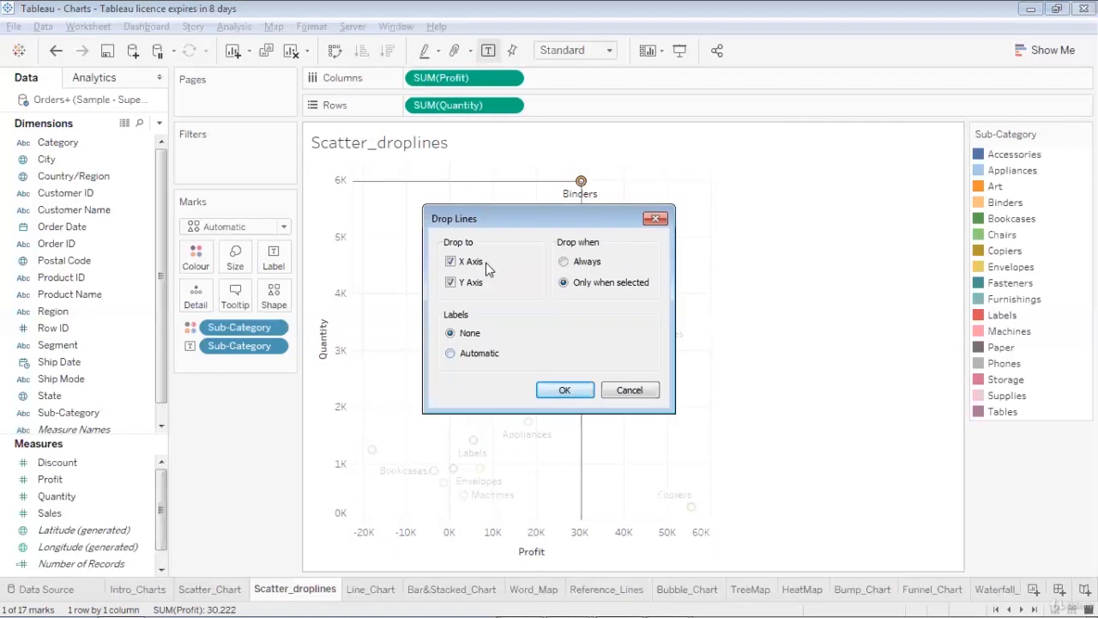
click(448, 353)
click(562, 390)
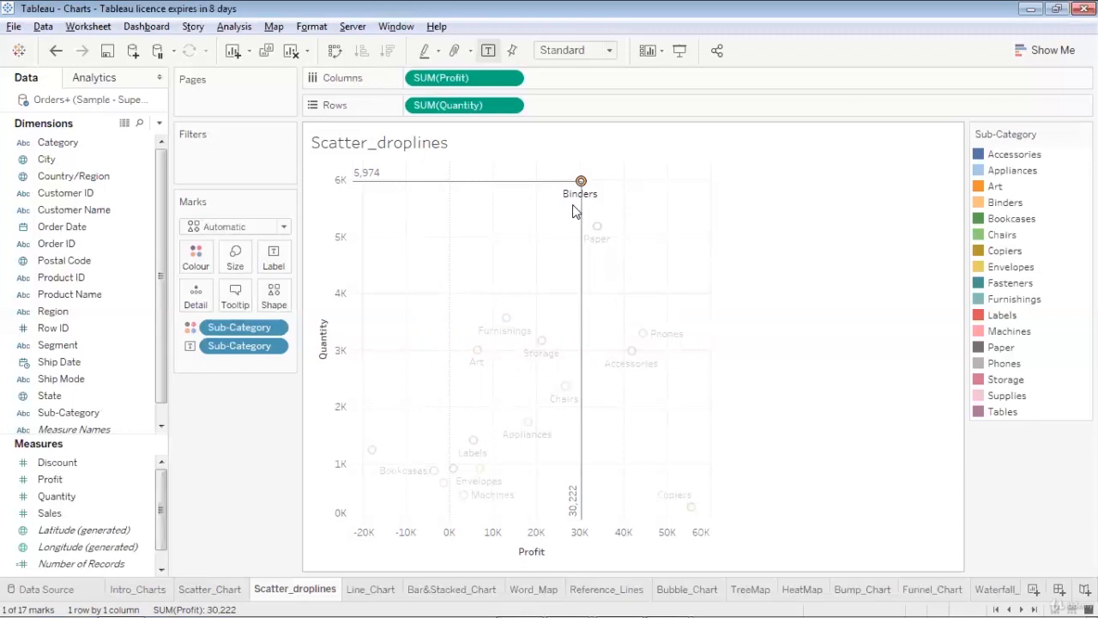
- Edit the Binders mark's drop lines so that they drop only to the Y axis
mouse_move(581, 187)
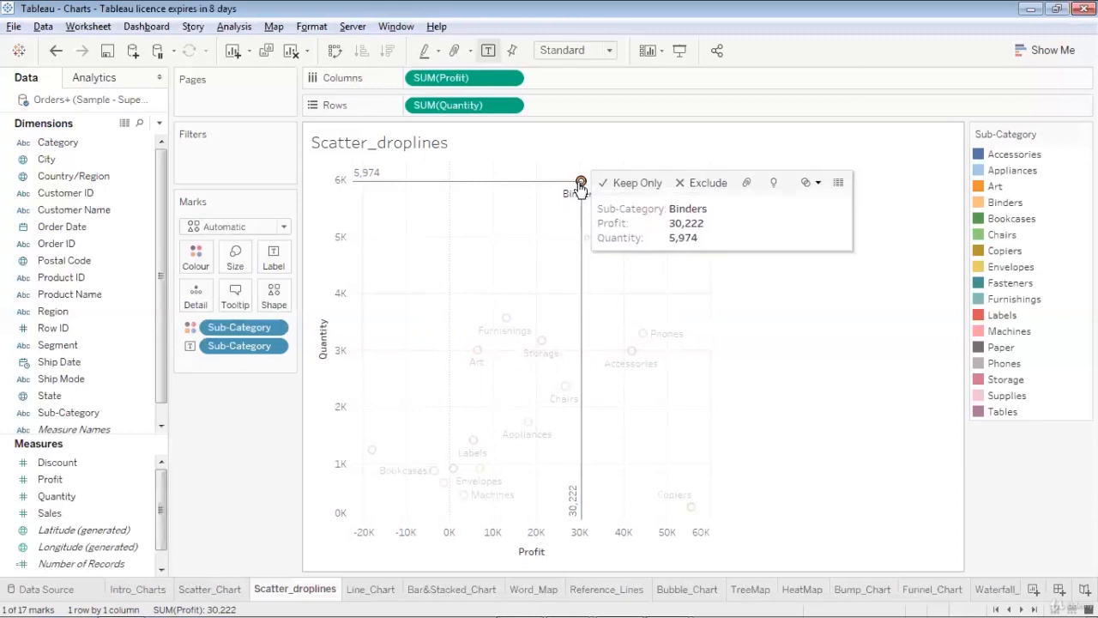
right_click(581, 187)
mouse_move(656, 365)
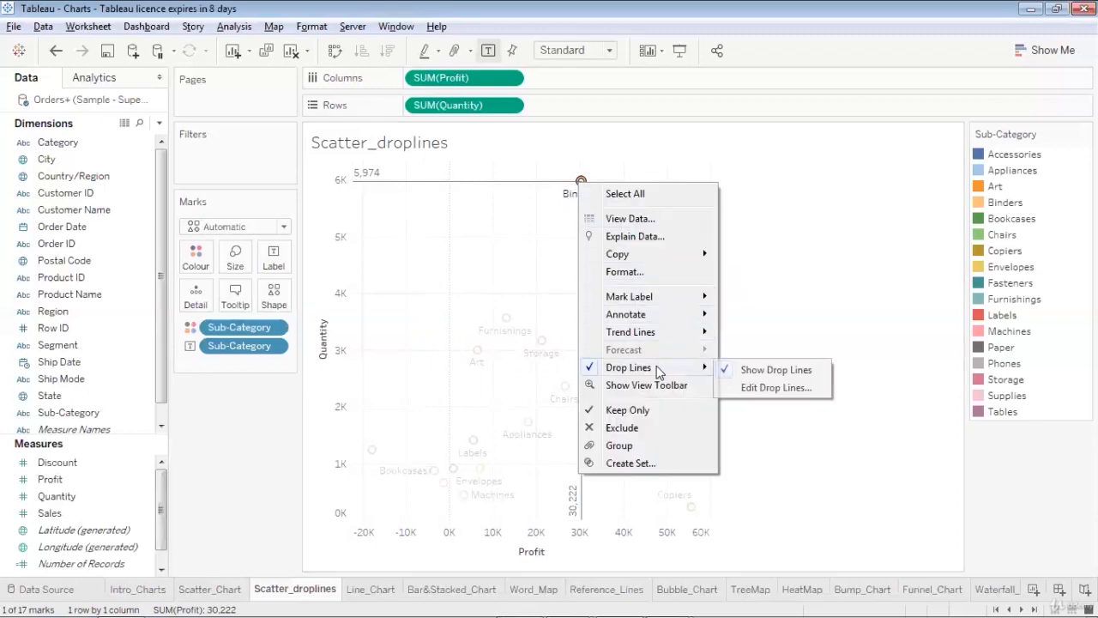
click(738, 388)
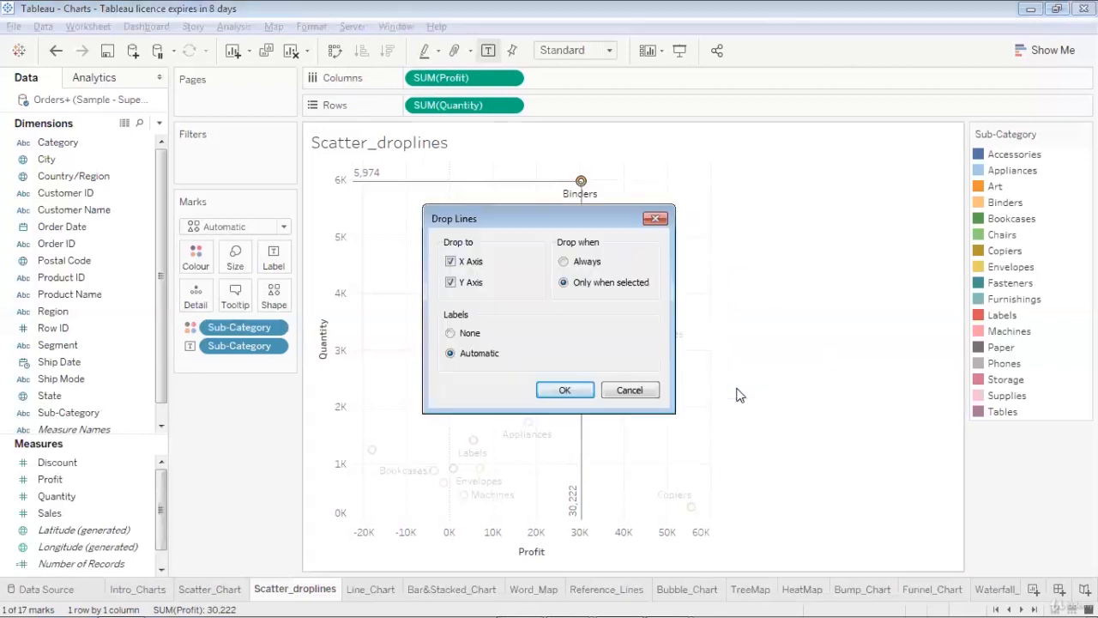
click(452, 262)
click(451, 262)
click(563, 391)
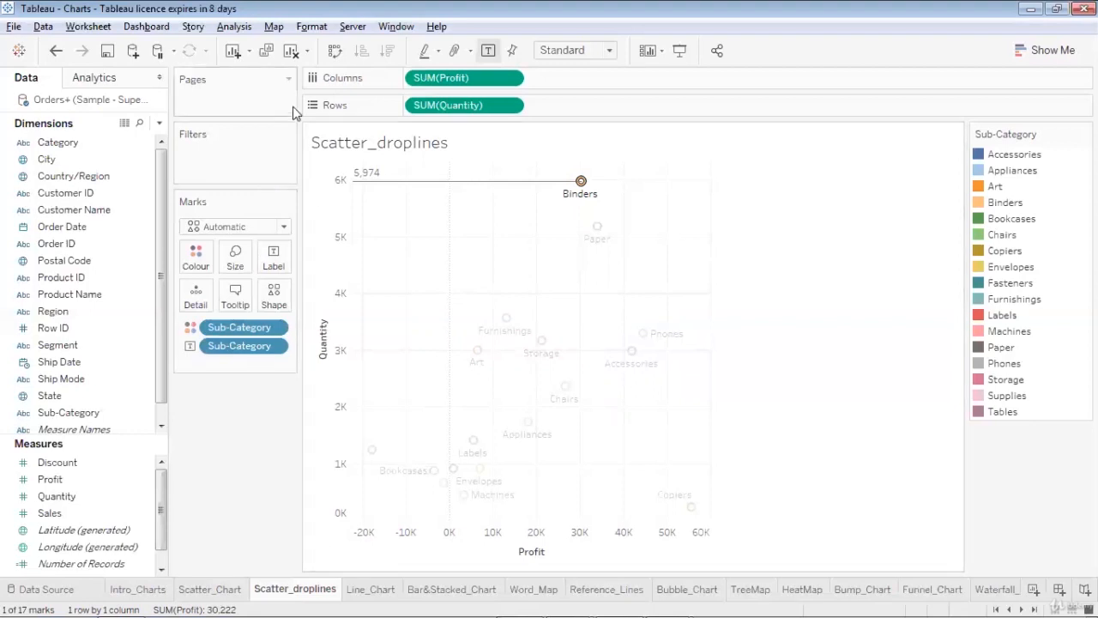
- Set the drop lines to show always instead of only for selected marks
mouse_move(581, 183)
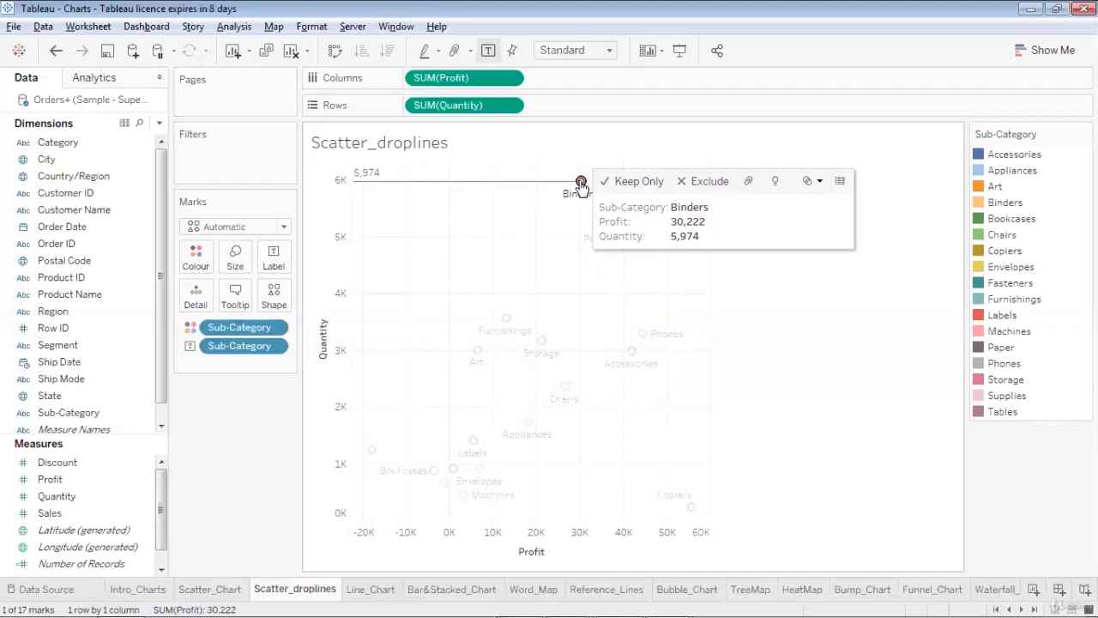
right_click(581, 182)
mouse_move(682, 367)
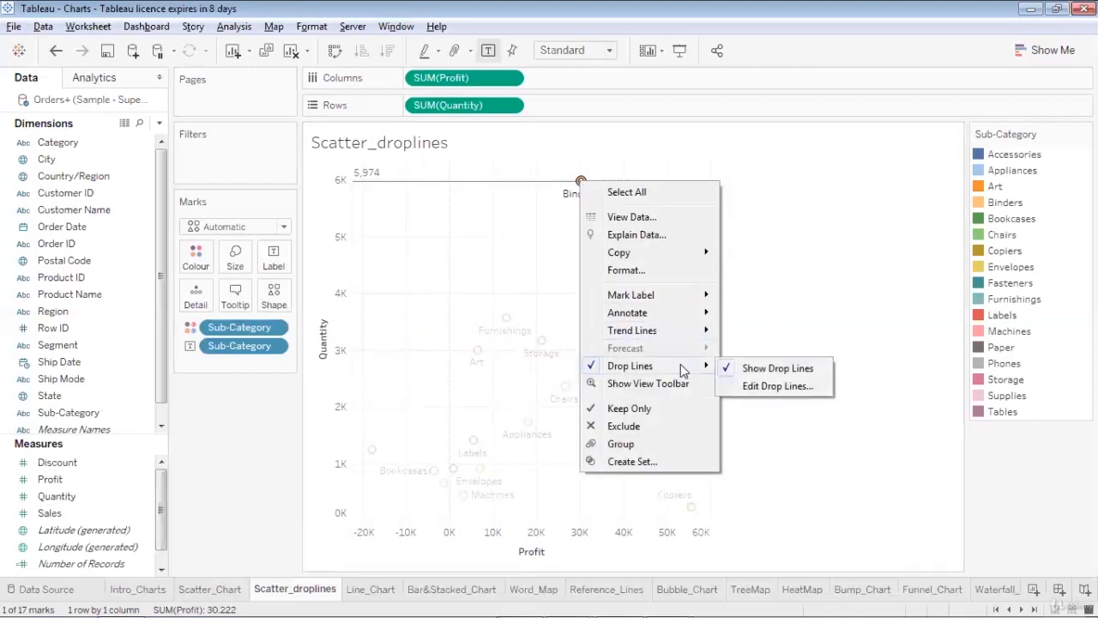
click(743, 387)
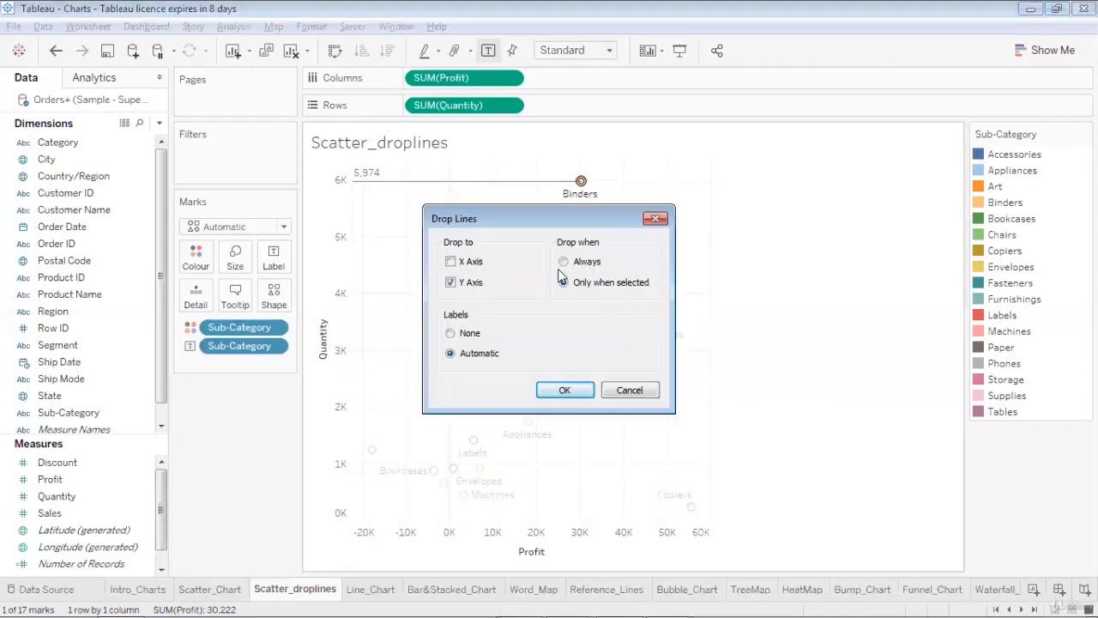
click(563, 261)
click(565, 392)
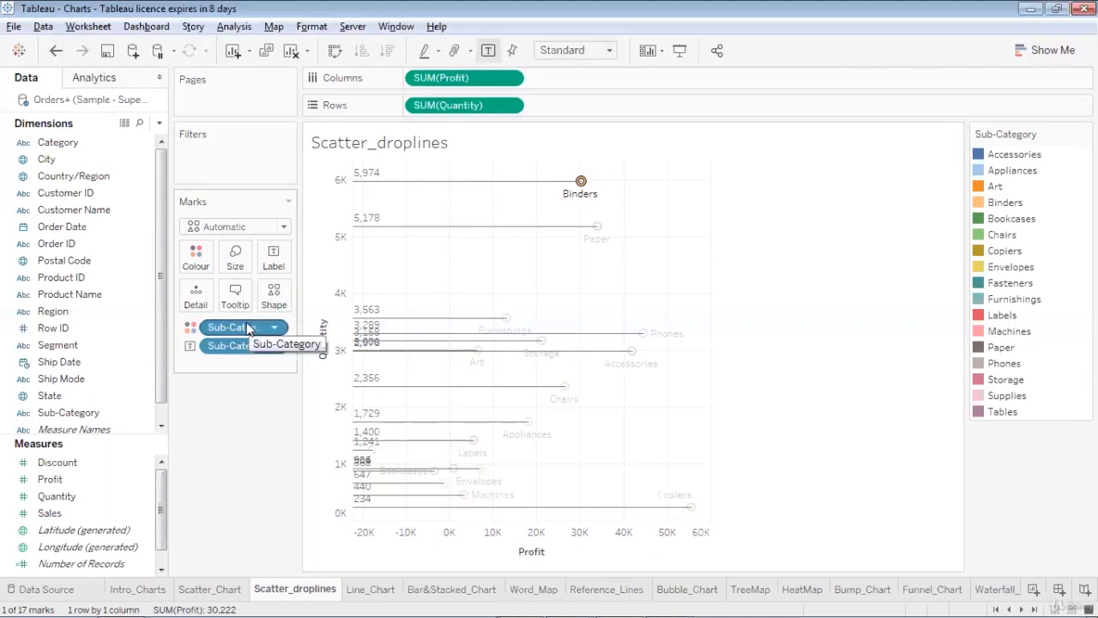
- Replace Sub-Category with Ship Mode as both the colour and the label field of the scatter marks
drag(233, 327, 69, 318)
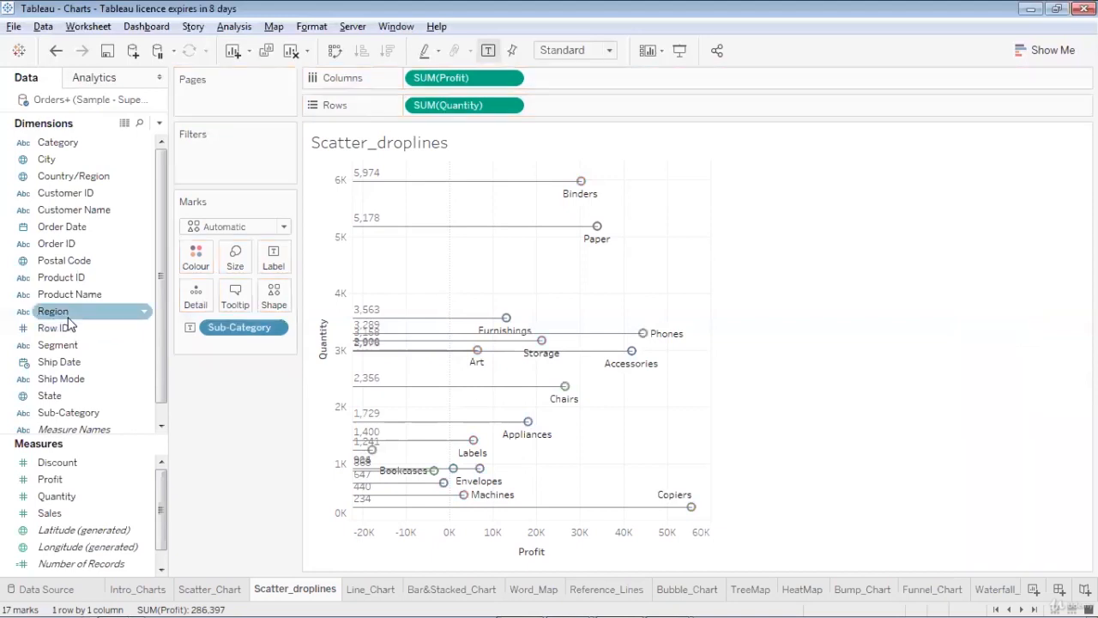
drag(223, 330, 69, 345)
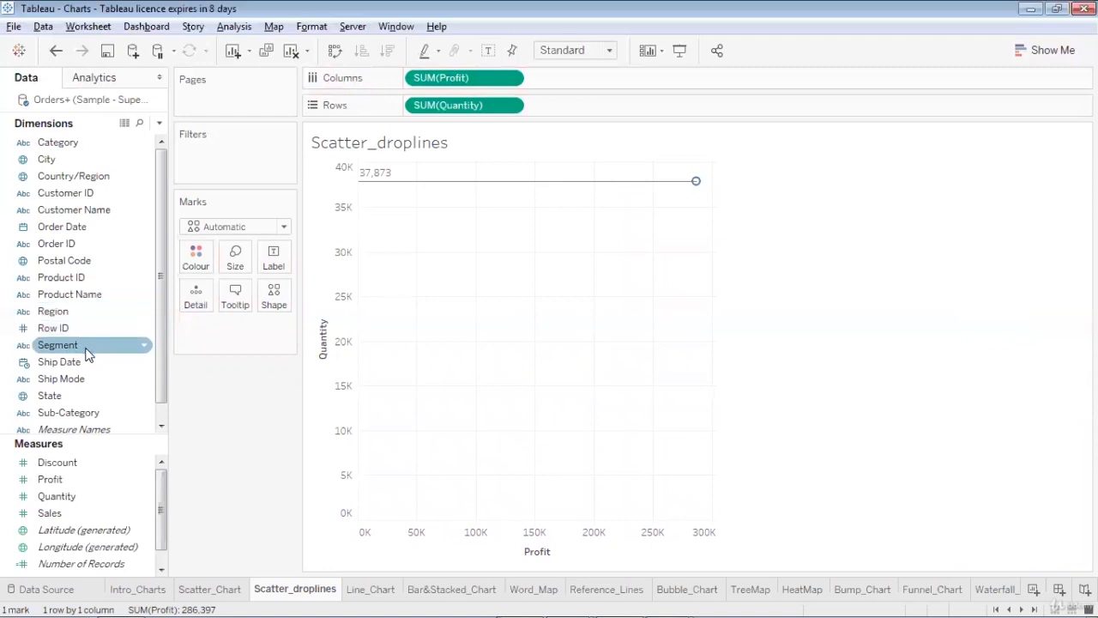
click(103, 382)
drag(103, 386, 191, 257)
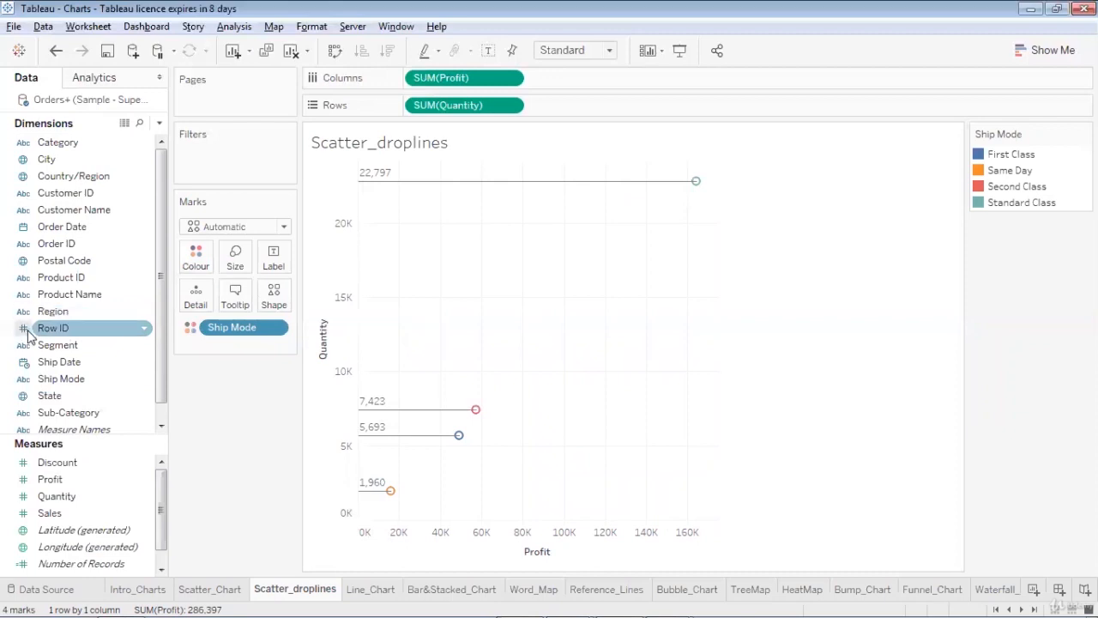
drag(65, 378, 273, 258)
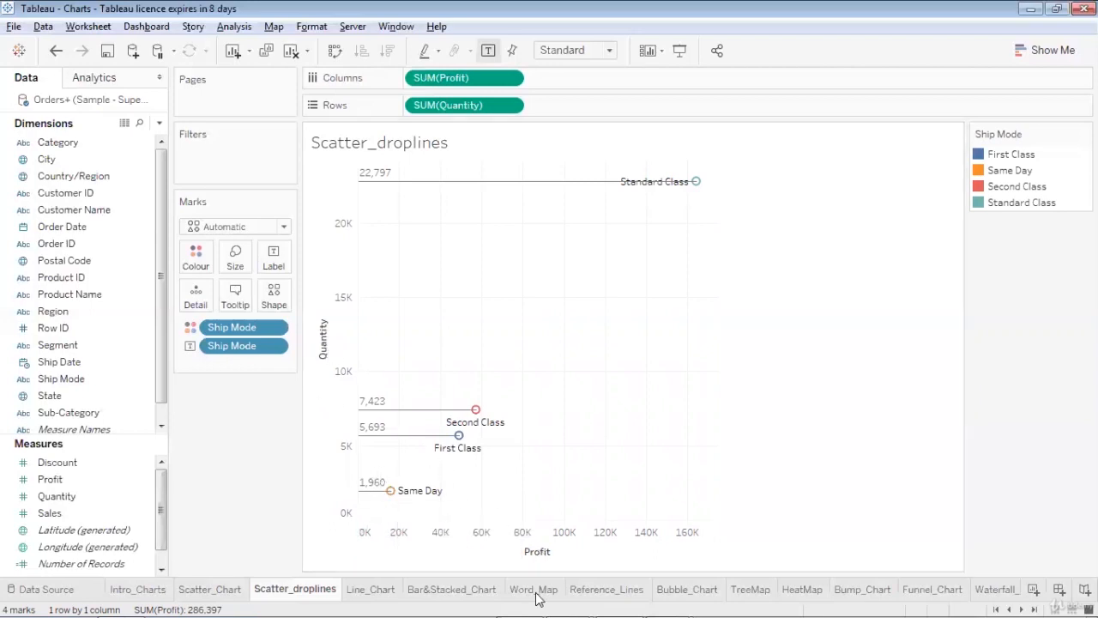
- Inspect the profit and quantity details of the Standard Class and Same Day marks
mouse_move(536, 598)
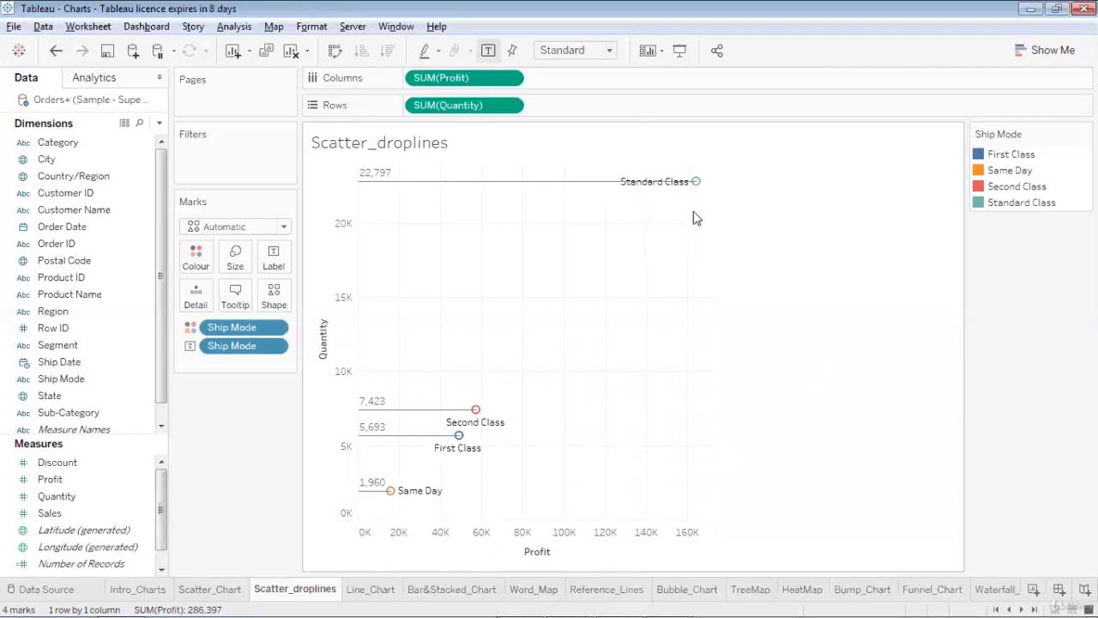
mouse_move(690, 199)
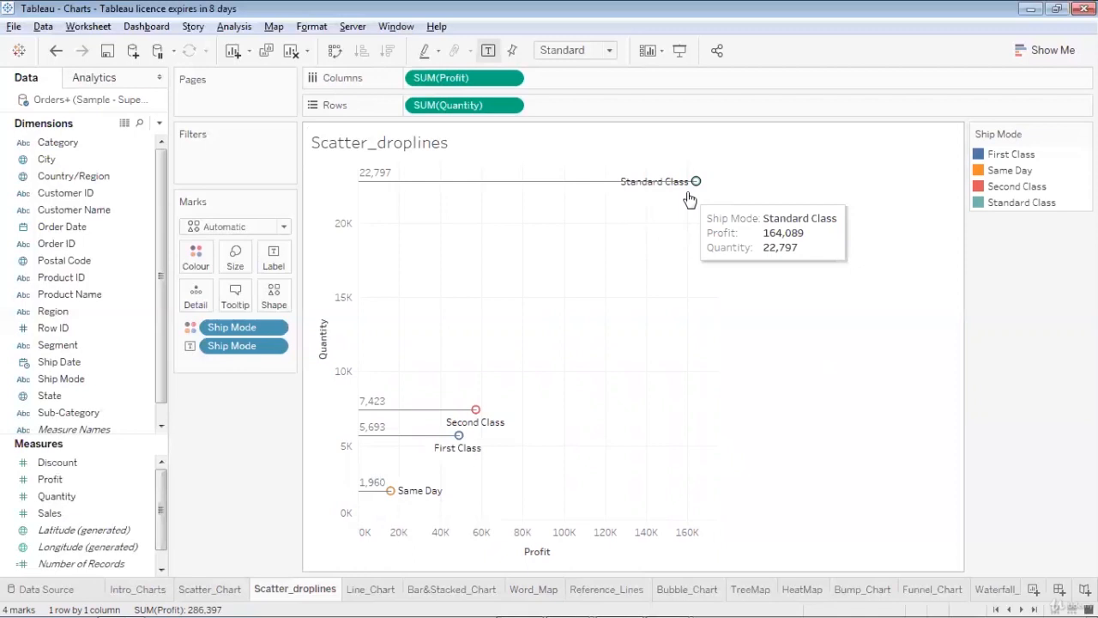
mouse_move(392, 495)
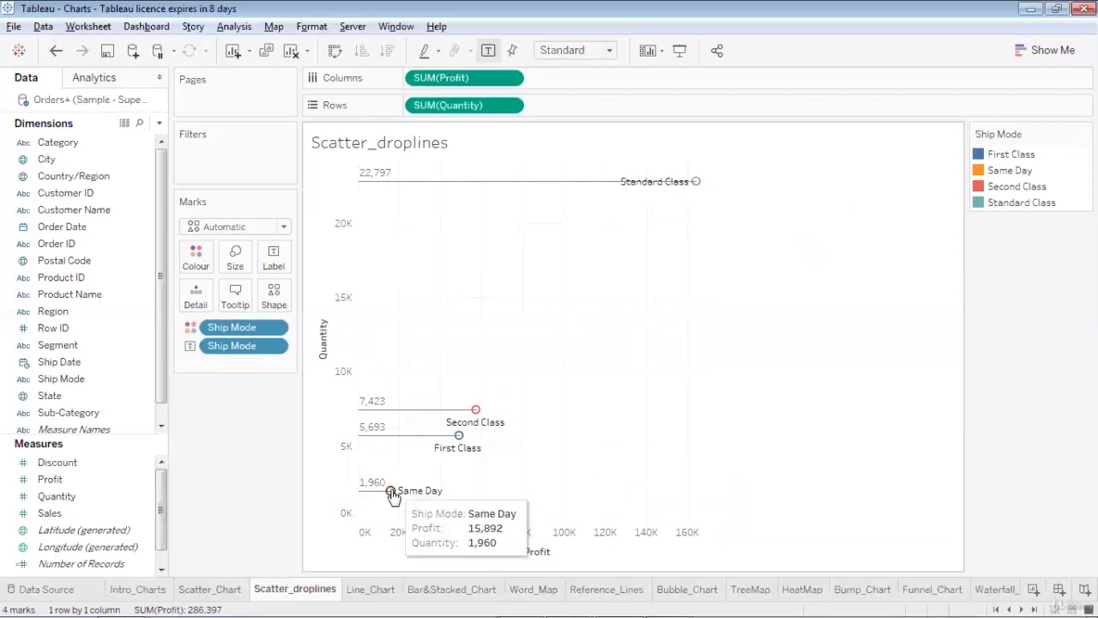